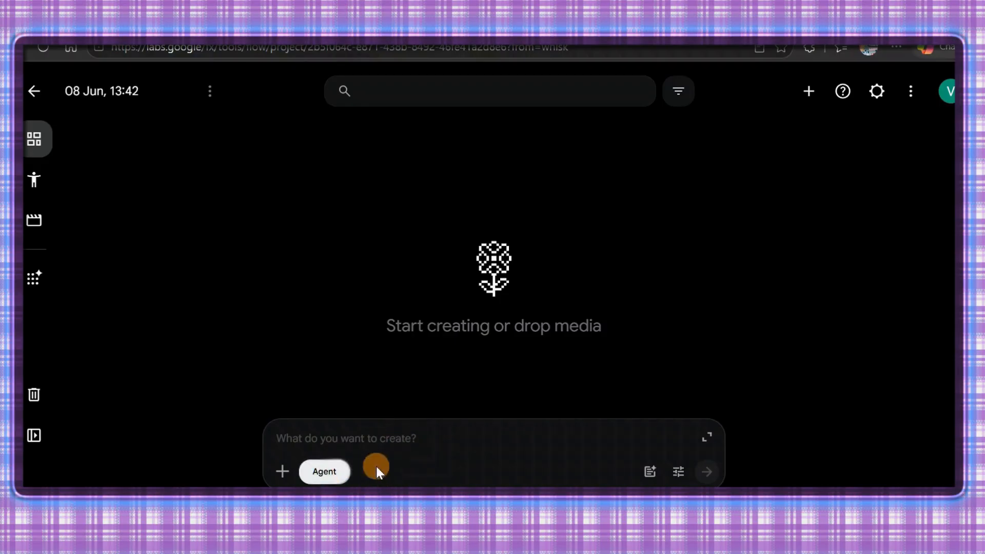
Step: Turn off Agent mode for the prompt and go to the project's characters
{"action": "left_click", "coordinate": [320, 472]}
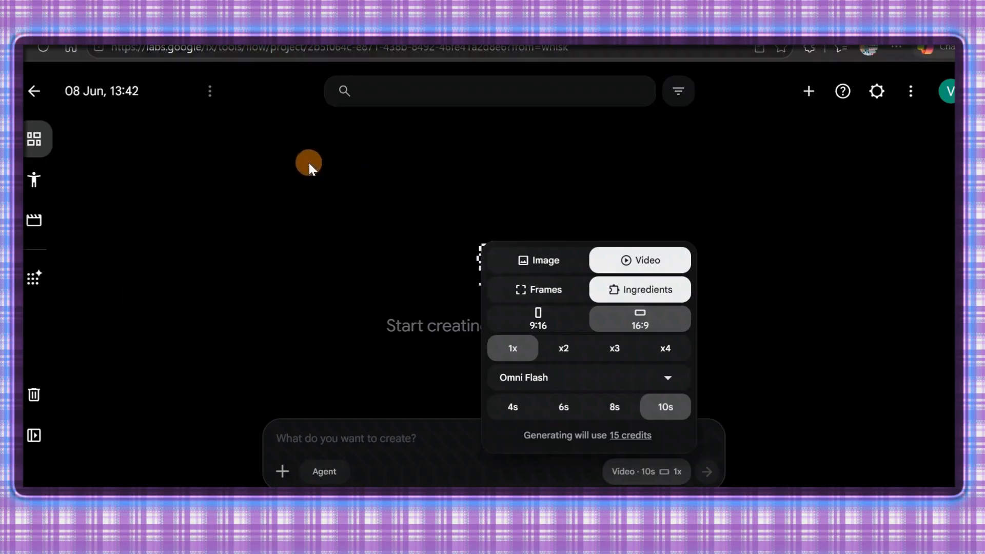
{"action": "left_click", "coordinate": [34, 182]}
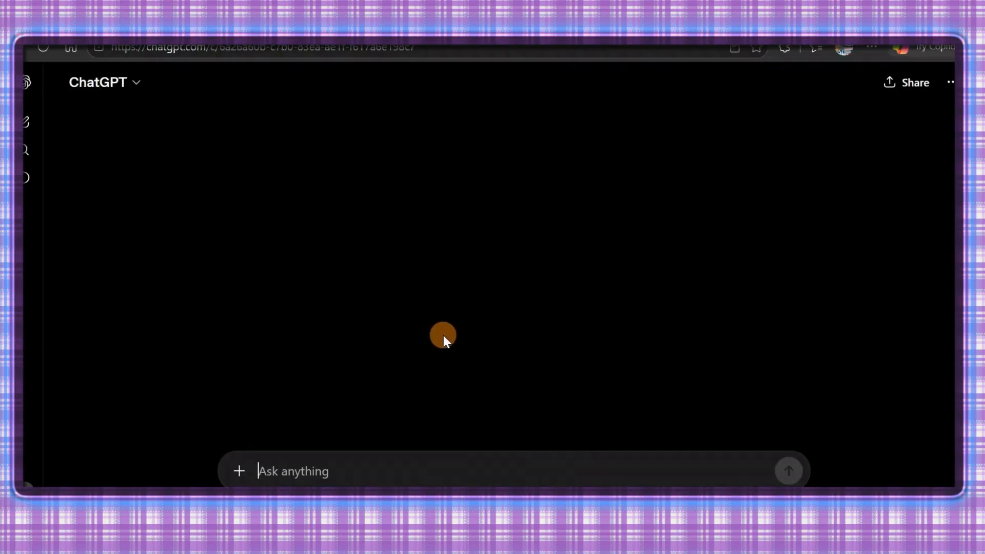
Step: Read through the three podcast character prompts and the podcast studio scene prompt in the conversation
{"action": "scroll", "coordinate": [454, 237], "scroll_direction": "up", "scroll_amount": 6}
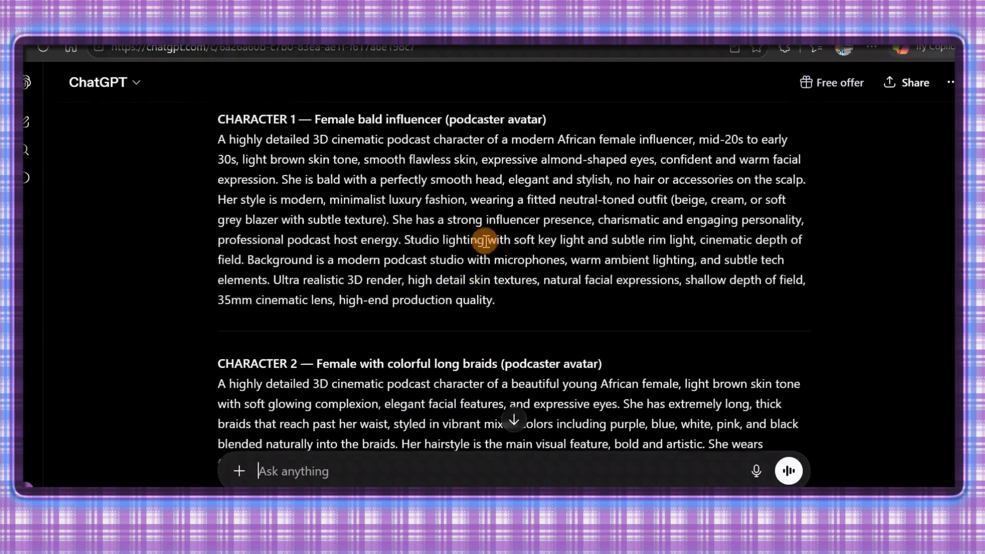
{"action": "scroll", "coordinate": [485, 241], "scroll_direction": "down", "scroll_amount": 3}
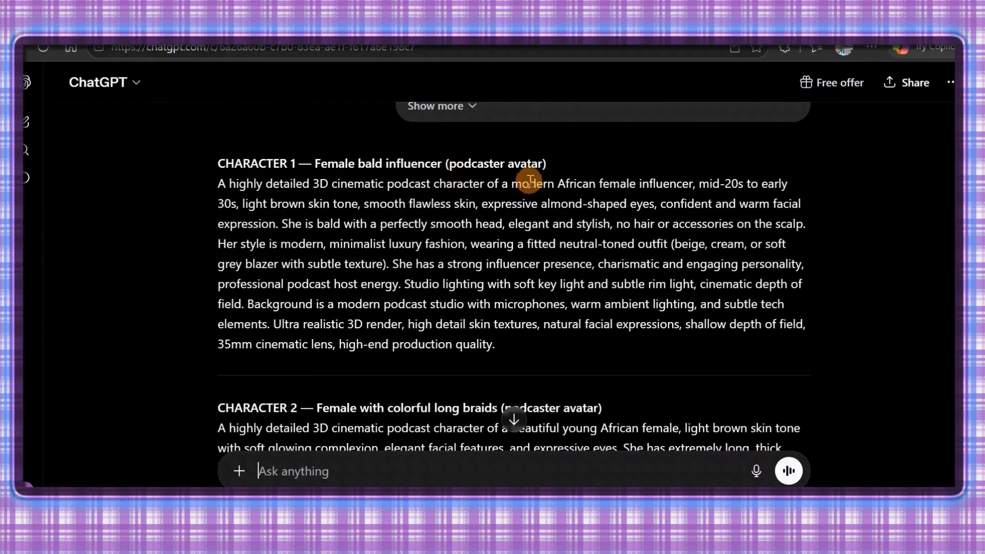
{"action": "scroll", "coordinate": [520, 190], "scroll_direction": "down", "scroll_amount": 1}
{"action": "scroll", "coordinate": [521, 190], "scroll_direction": "down", "scroll_amount": 2}
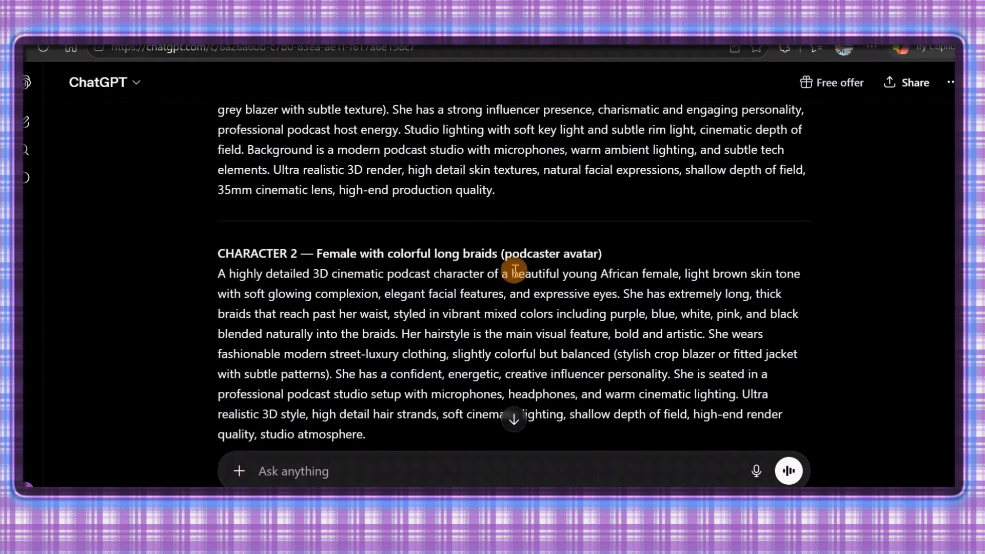
{"action": "scroll", "coordinate": [583, 279], "scroll_direction": "down", "scroll_amount": 4}
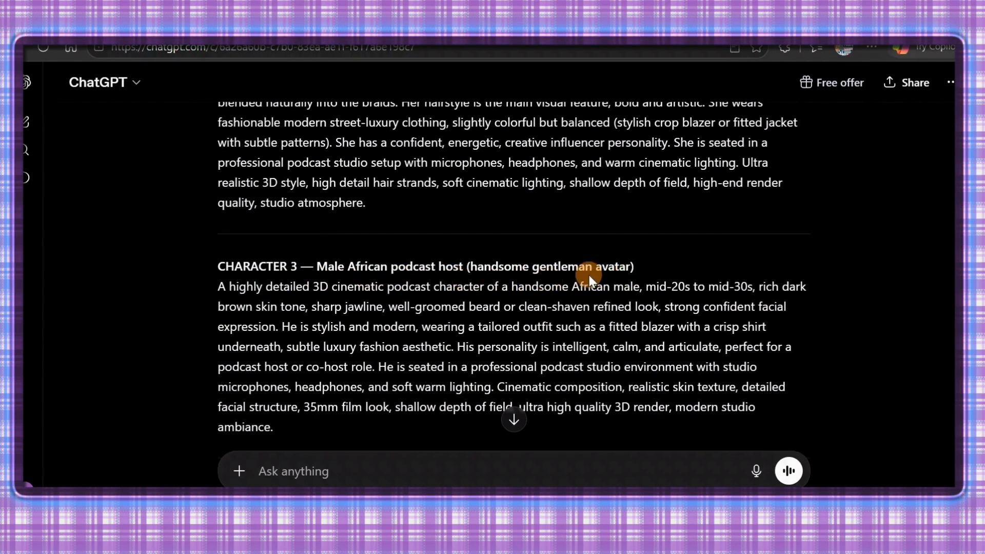
{"action": "scroll", "coordinate": [466, 312], "scroll_direction": "down", "scroll_amount": 2}
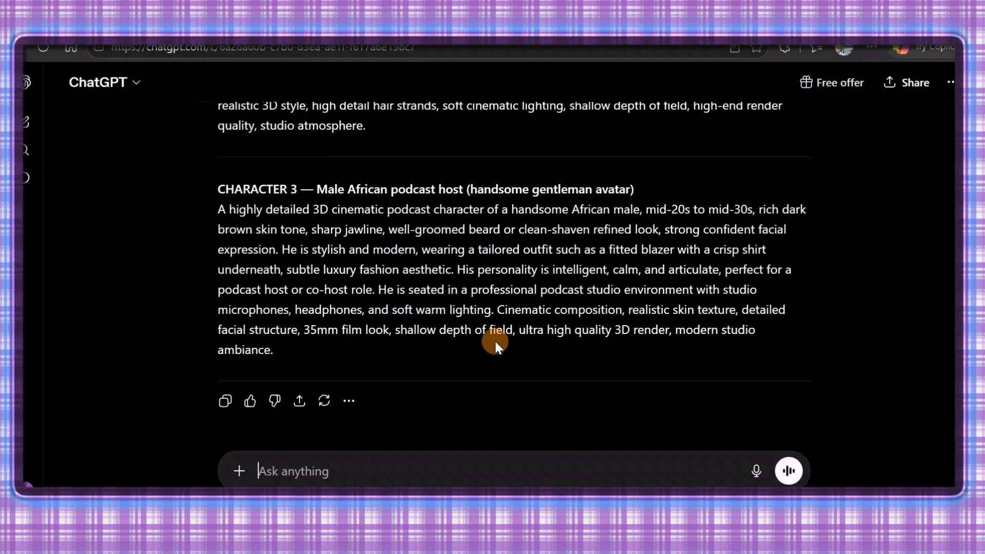
{"action": "scroll", "coordinate": [494, 342], "scroll_direction": "up", "scroll_amount": 10}
{"action": "scroll", "coordinate": [467, 336], "scroll_direction": "up", "scroll_amount": 10}
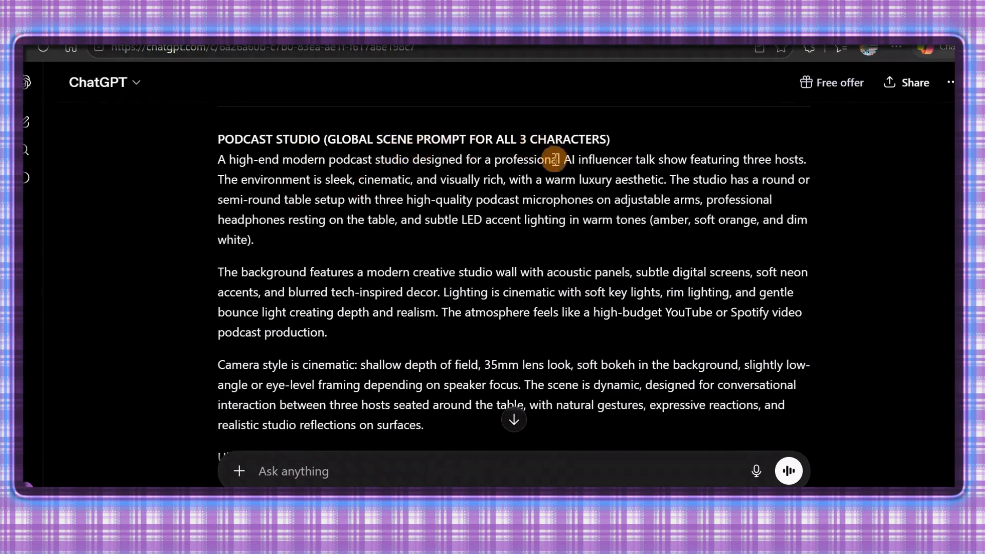
Step: Copy the Character 1 bald female influencer prompt and paste it as the new character's description in Flow
{"action": "scroll", "coordinate": [440, 159], "scroll_direction": "down", "scroll_amount": 10}
{"action": "scroll", "coordinate": [439, 153], "scroll_direction": "up", "scroll_amount": 3}
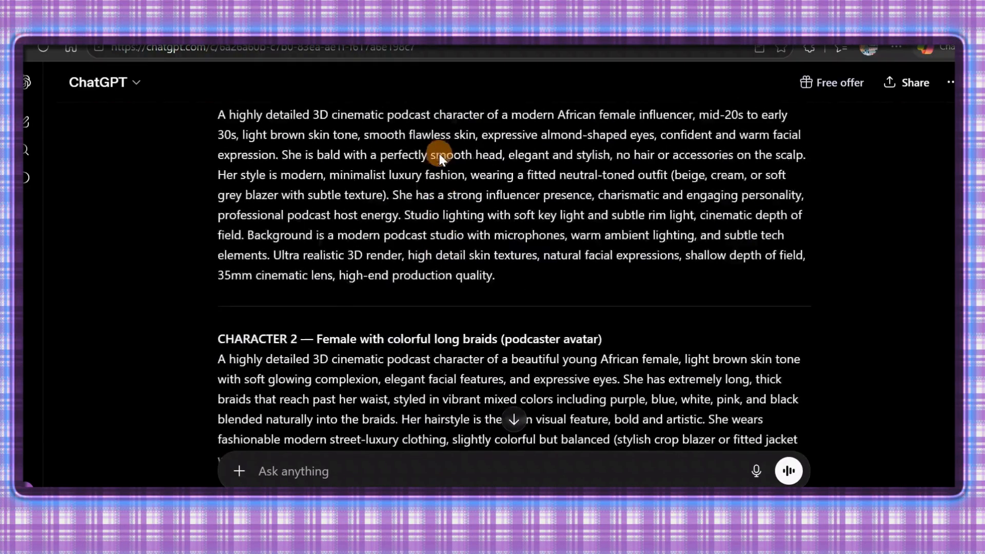
{"action": "left_click_drag", "start_coordinate": [496, 334], "coordinate": [199, 181]}
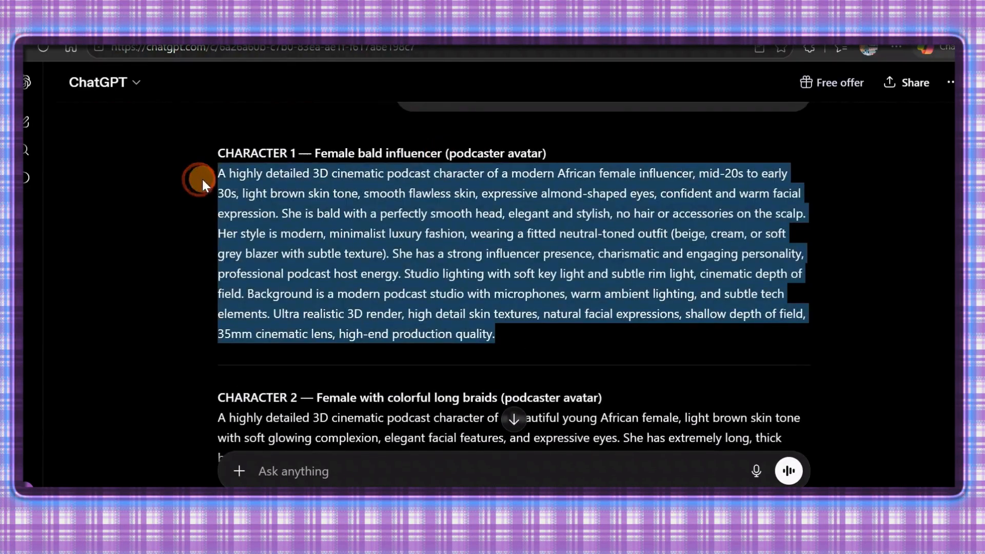
{"action": "left_click", "coordinate": [259, 144]}
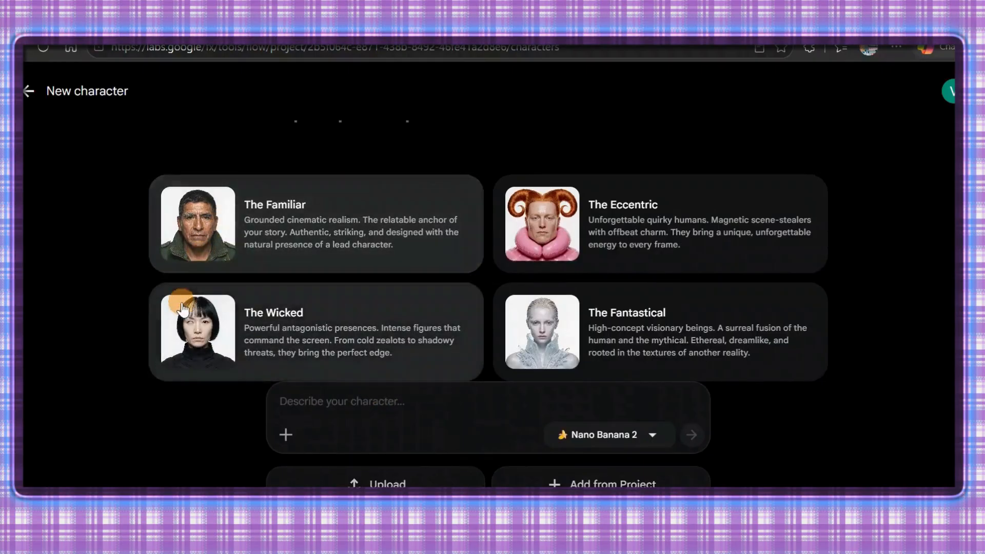
{"action": "right_click", "coordinate": [289, 401]}
{"action": "left_click", "coordinate": [352, 193]}
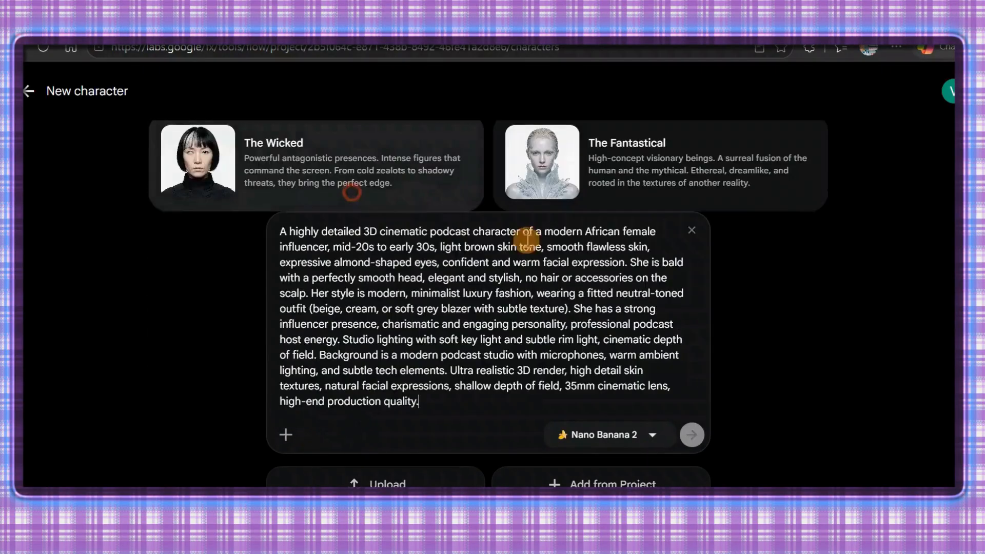
Step: Generate the character from the description using the Nano Banana Pro model
{"action": "left_click", "coordinate": [653, 435]}
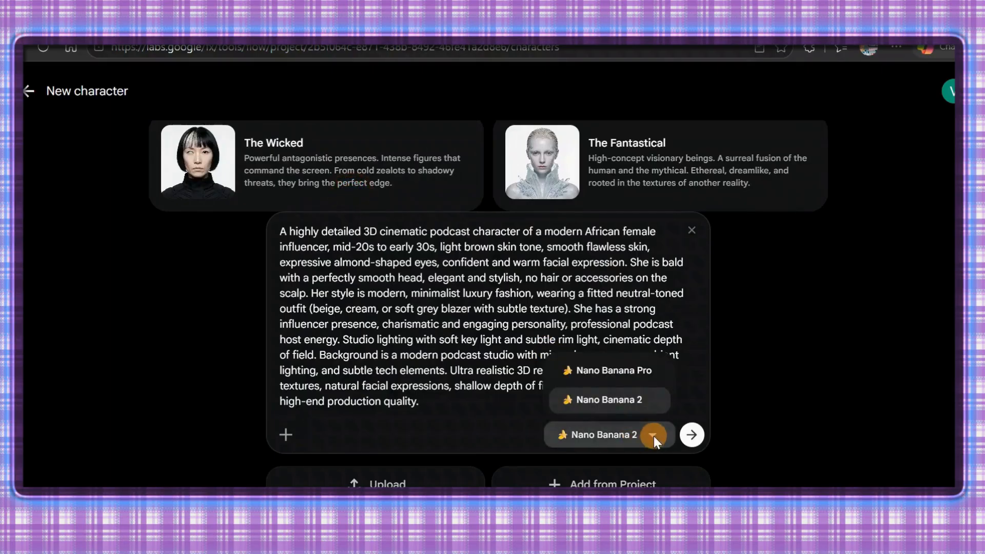
{"action": "left_click", "coordinate": [614, 371]}
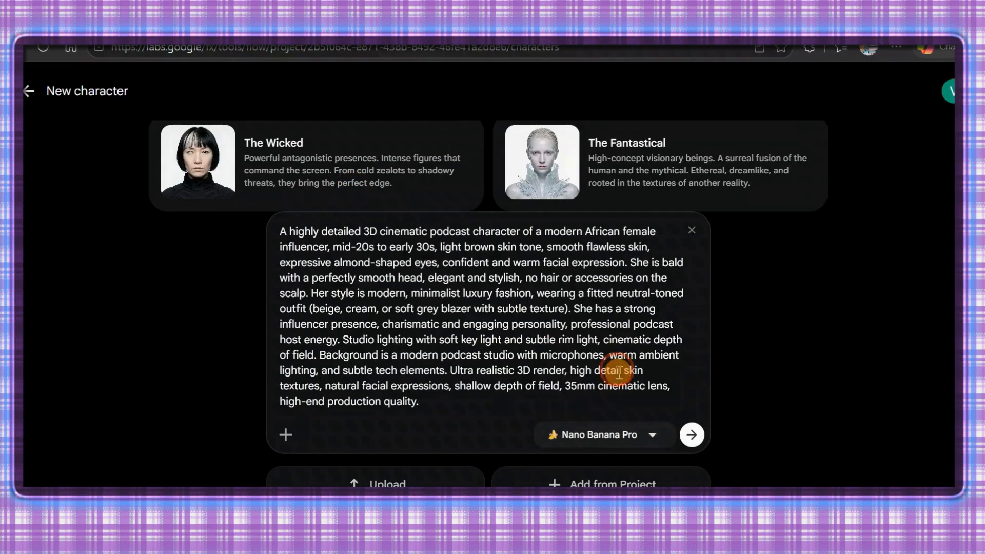
{"action": "left_click", "coordinate": [692, 435]}
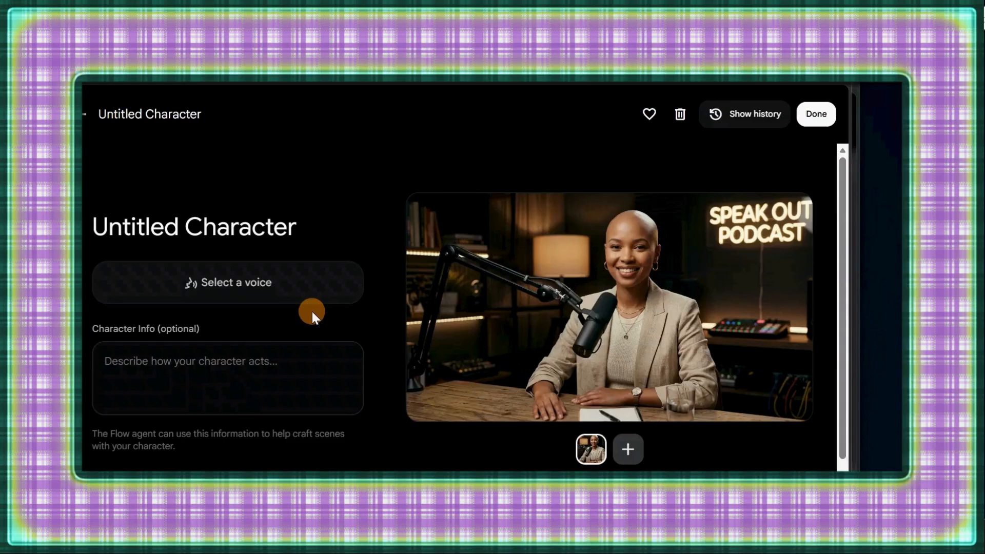
Step: Start creating a new custom voice for the untitled character and name it RIRI
{"action": "left_click", "coordinate": [238, 283]}
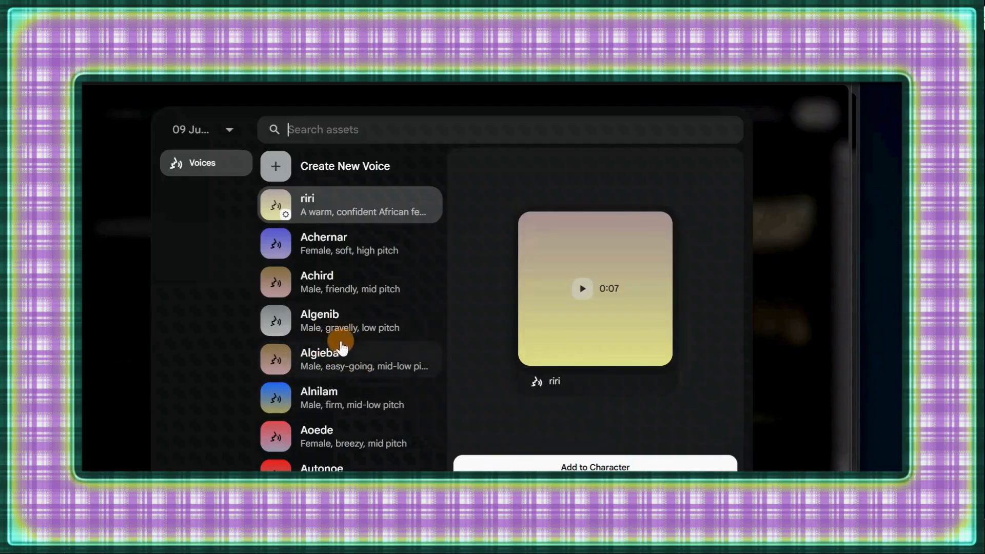
{"action": "scroll", "coordinate": [361, 343], "scroll_direction": "down", "scroll_amount": 2}
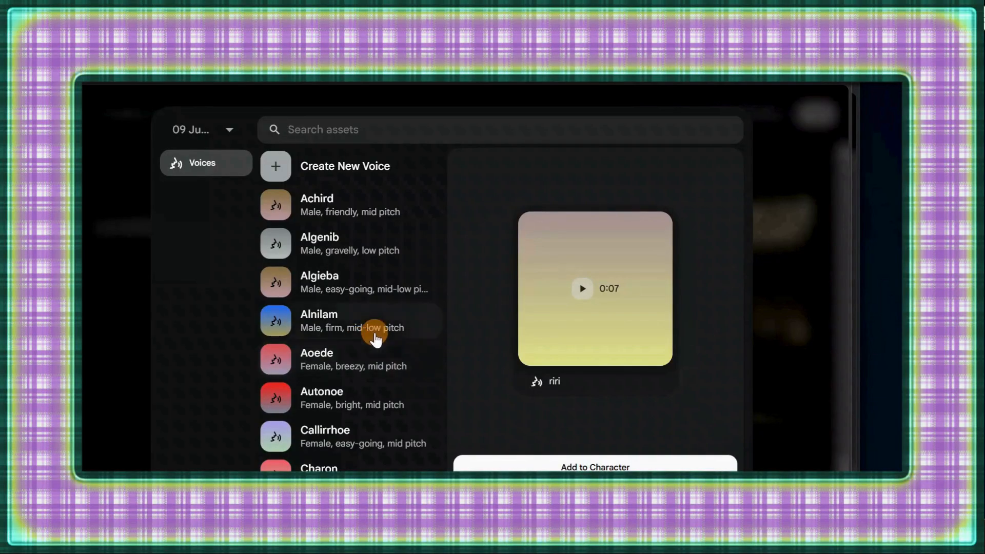
{"action": "left_click", "coordinate": [327, 173]}
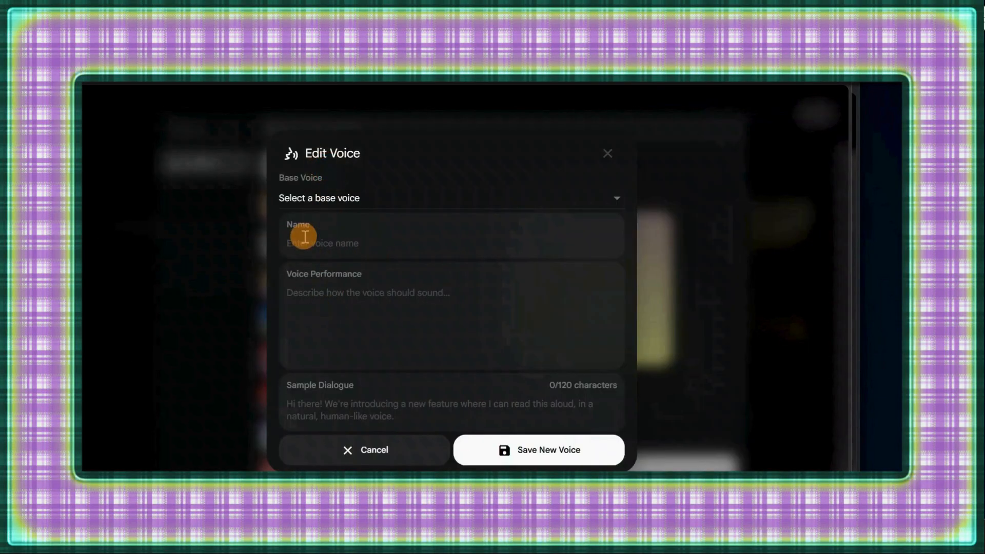
{"action": "left_click", "coordinate": [304, 237]}
{"action": "type", "text": "RIRI"}
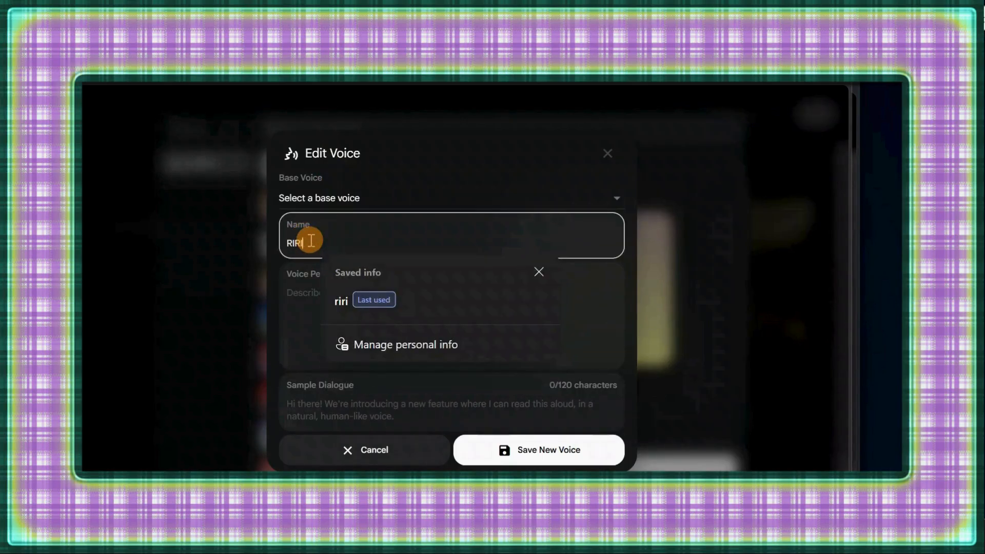
{"action": "left_click", "coordinate": [539, 269]}
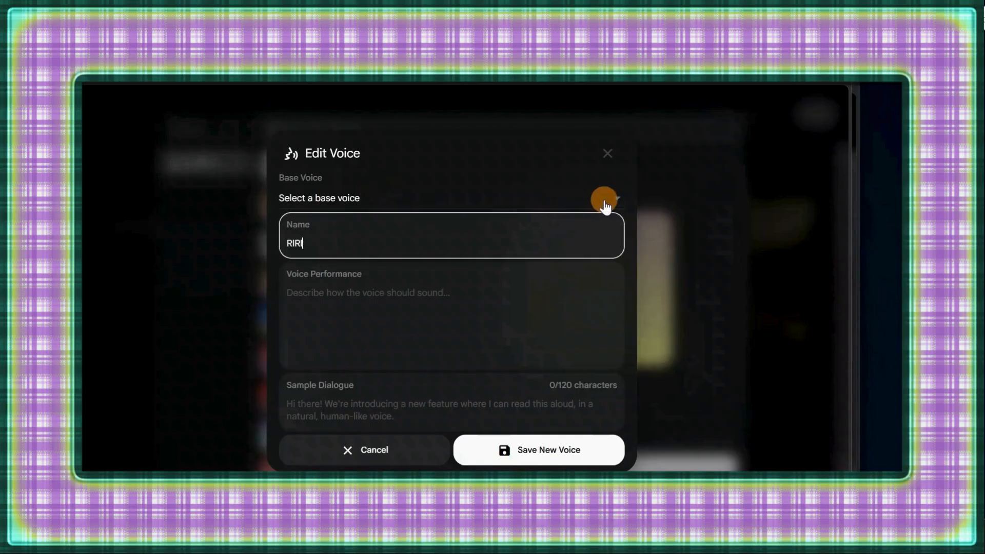
Step: Choose Erinome, the clear mid-pitch female voice, as the base voice of the new RIRI voice
{"action": "left_click", "coordinate": [605, 204]}
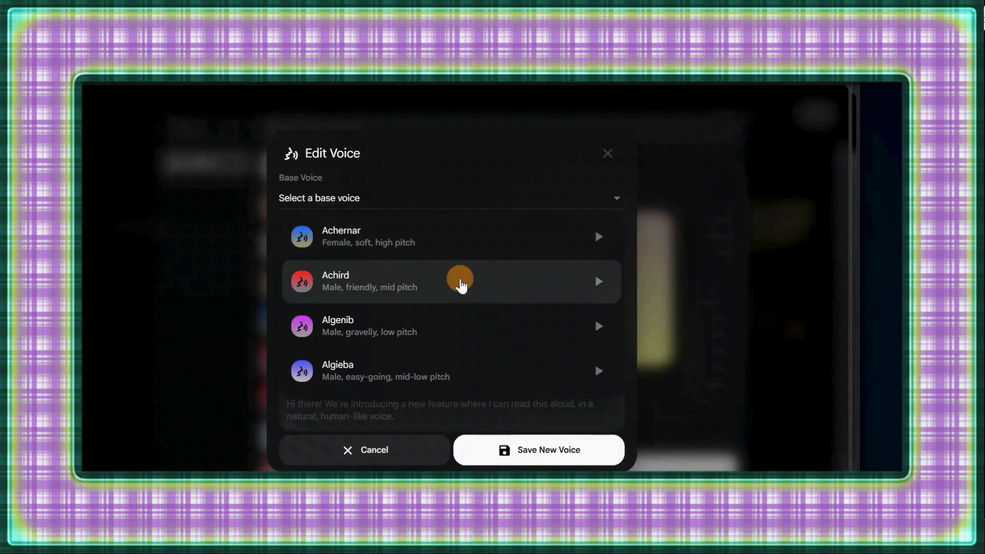
{"action": "scroll", "coordinate": [454, 295], "scroll_direction": "down", "scroll_amount": 2}
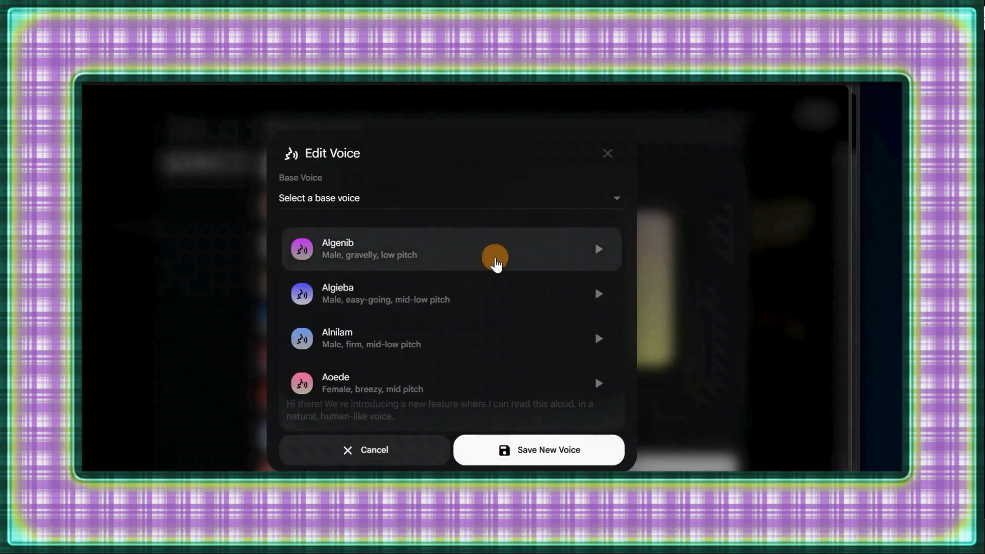
{"action": "scroll", "coordinate": [494, 261], "scroll_direction": "down", "scroll_amount": 5}
{"action": "scroll", "coordinate": [460, 316], "scroll_direction": "down", "scroll_amount": 2}
{"action": "scroll", "coordinate": [457, 318], "scroll_direction": "down", "scroll_amount": 2}
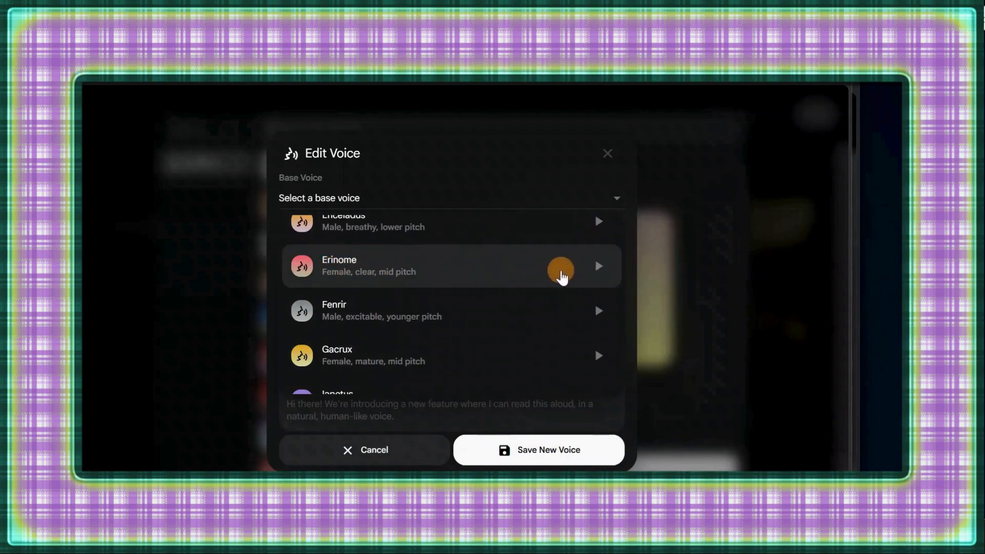
{"action": "left_click", "coordinate": [562, 277]}
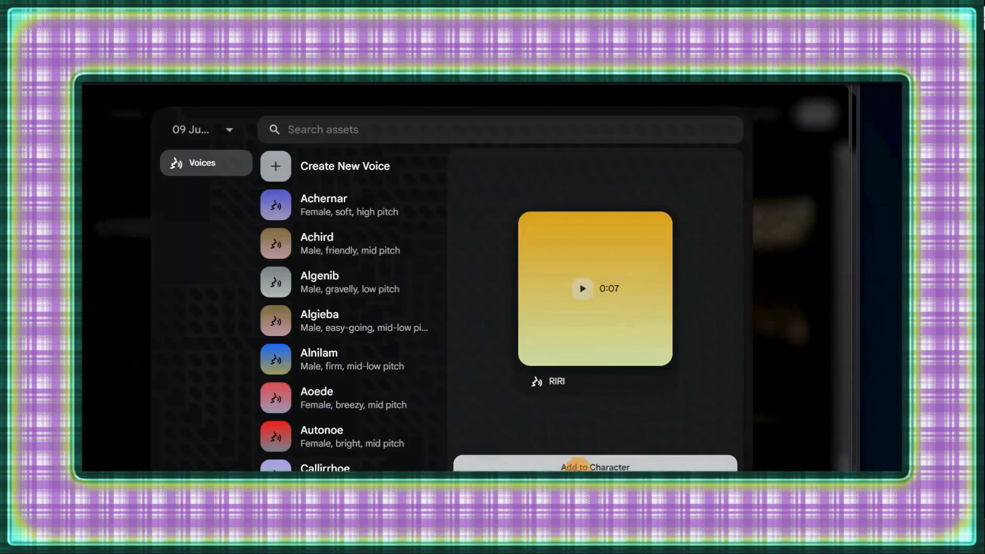
Step: Add the RIRI voice to the character and finish editing the character
{"action": "left_click", "coordinate": [579, 465]}
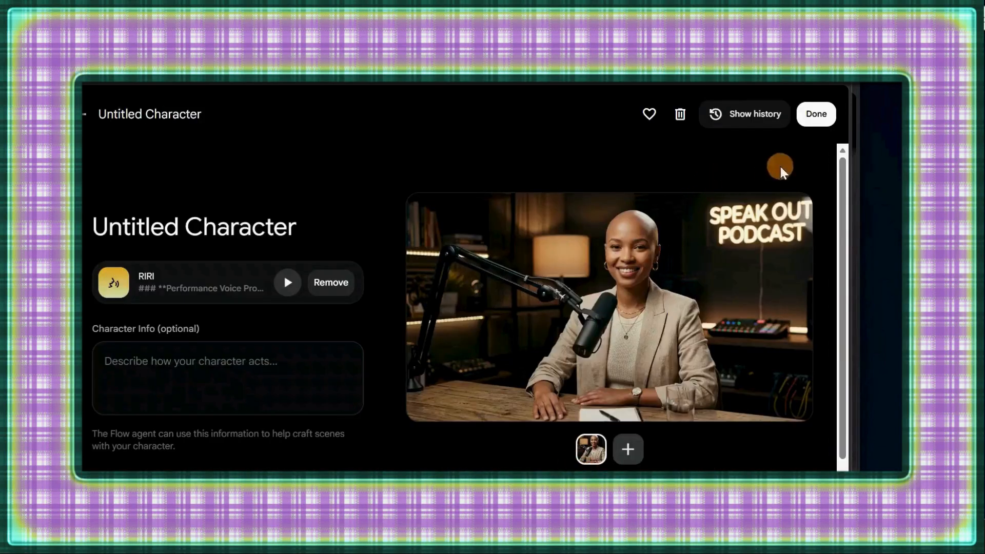
{"action": "left_click", "coordinate": [816, 115]}
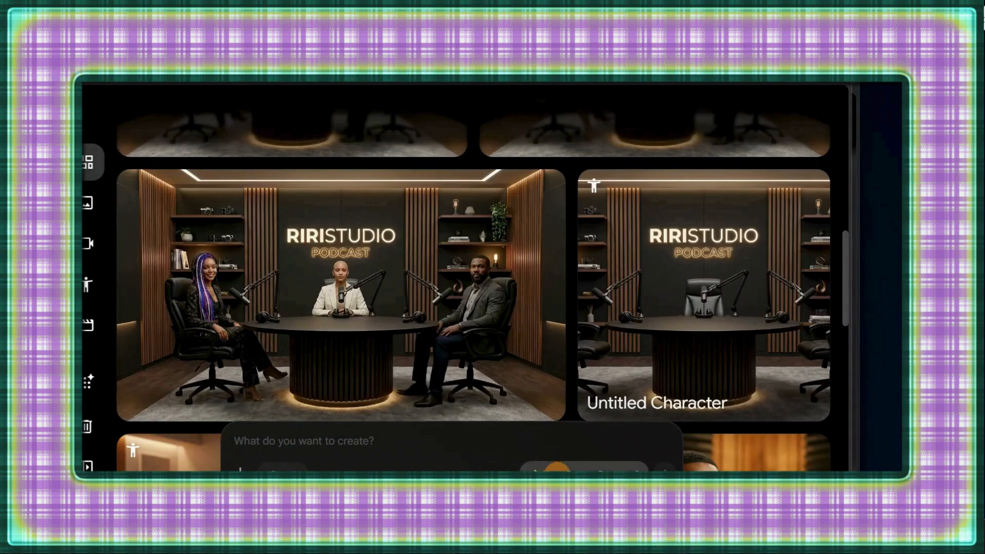
Step: Switch the generation settings from image to video and use the Ingredients mode
{"action": "left_click", "coordinate": [557, 468]}
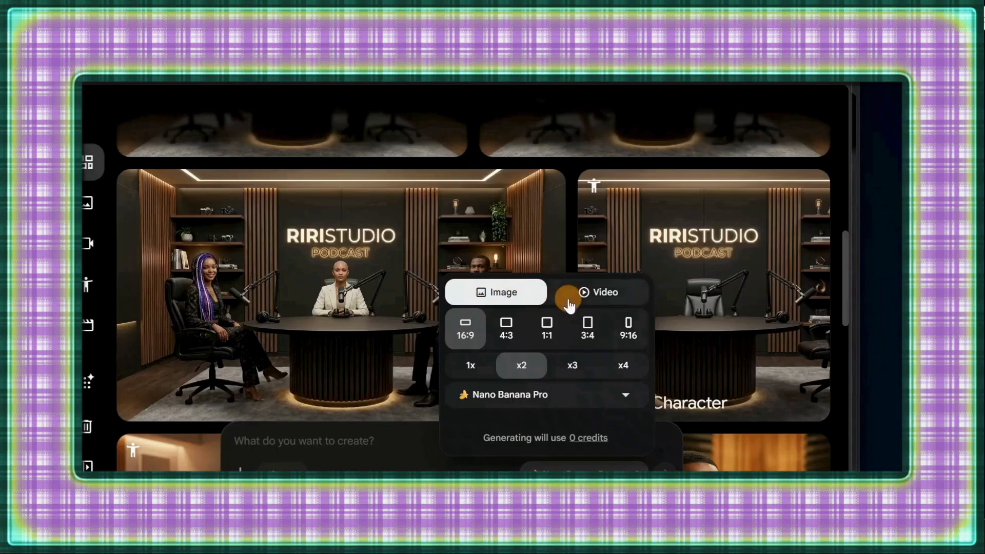
{"action": "left_click", "coordinate": [606, 294]}
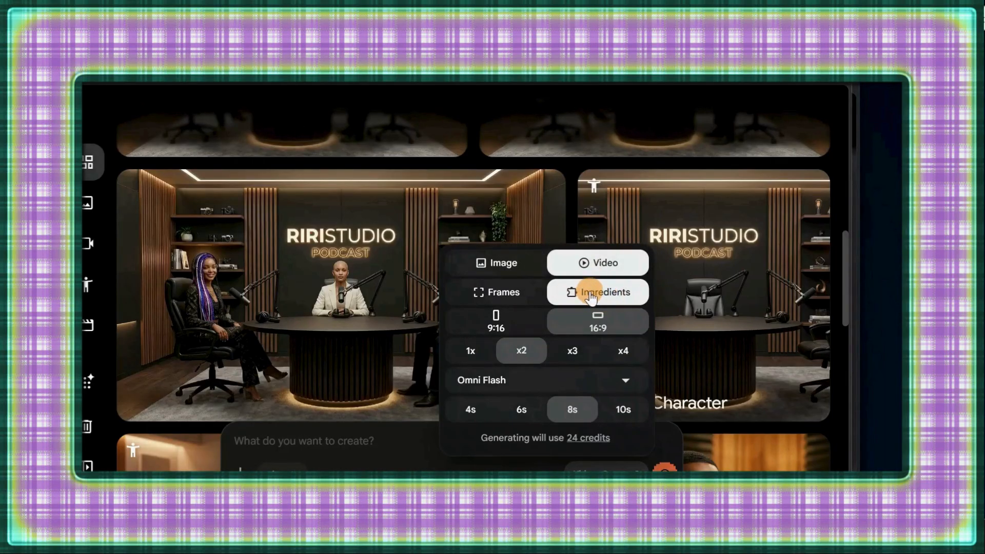
{"action": "left_click", "coordinate": [496, 302]}
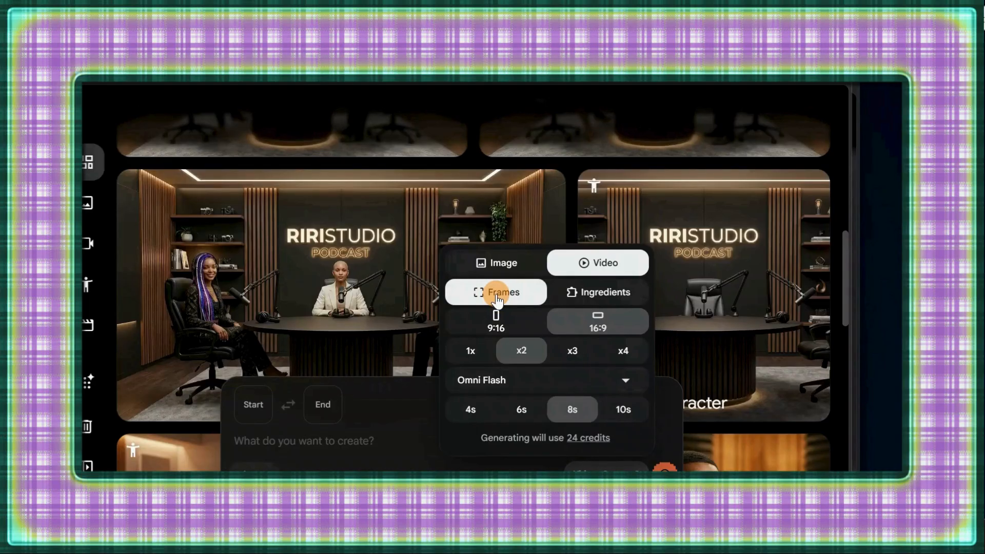
{"action": "left_click", "coordinate": [621, 293]}
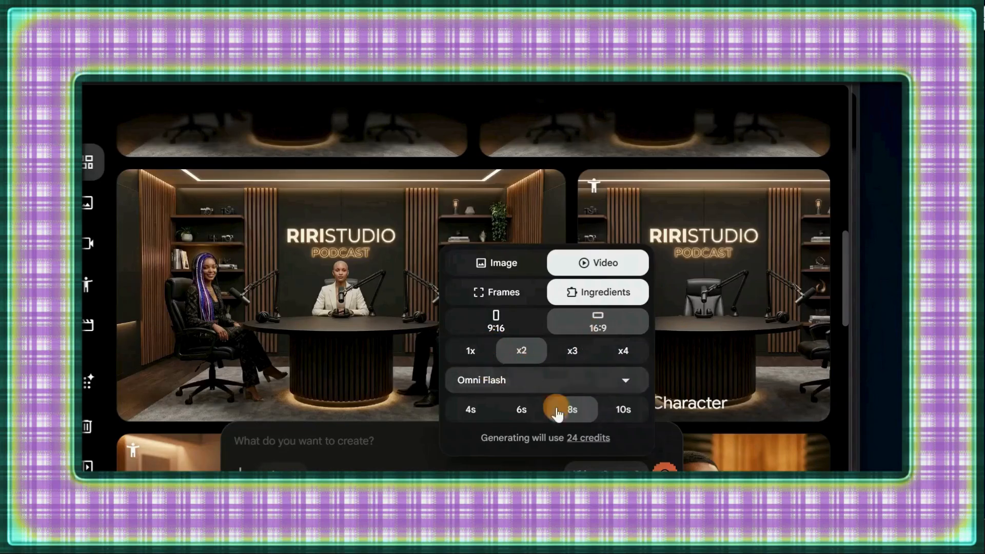
Step: Set the video generation to 1x output, the Omni Flash model and a 10s duration
{"action": "left_click", "coordinate": [457, 354]}
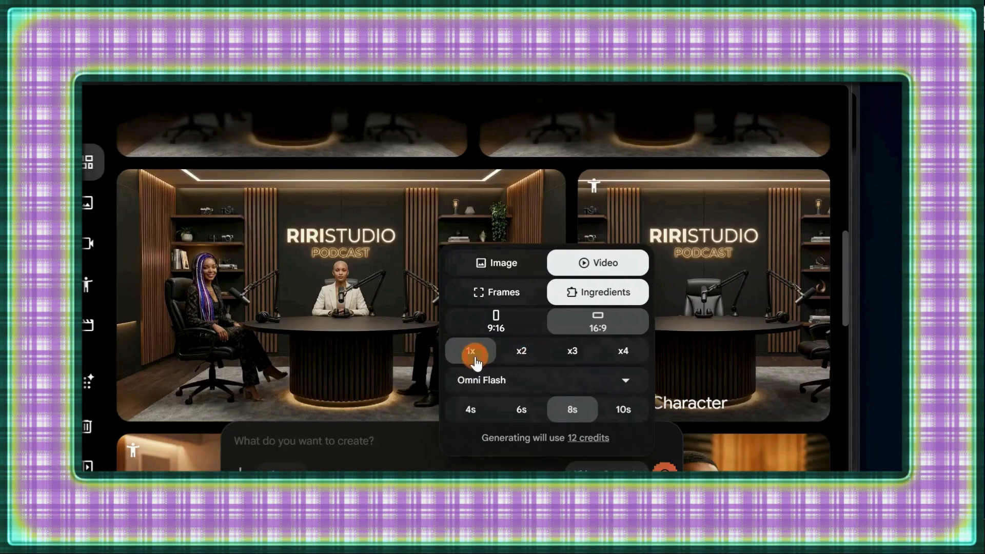
{"action": "left_click", "coordinate": [626, 380]}
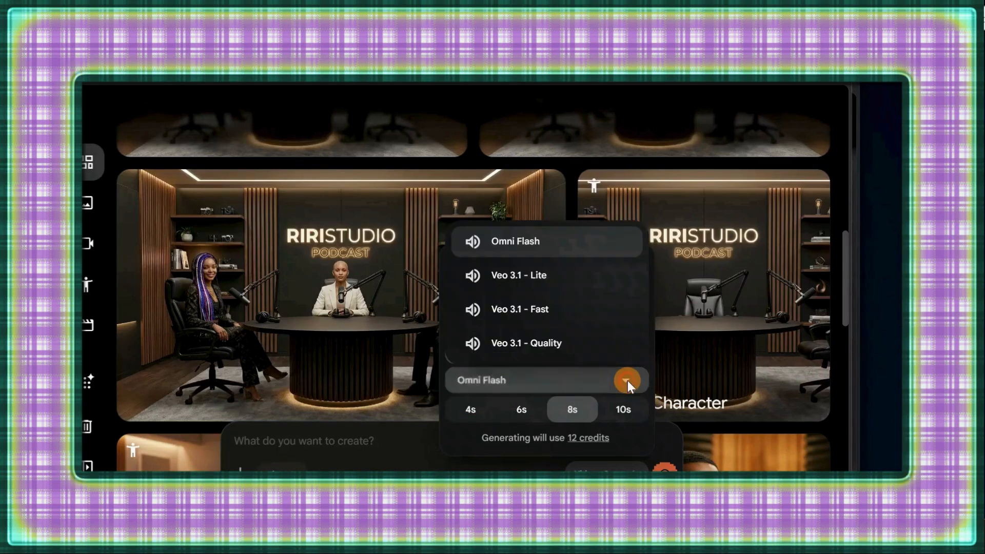
{"action": "left_click", "coordinate": [507, 245]}
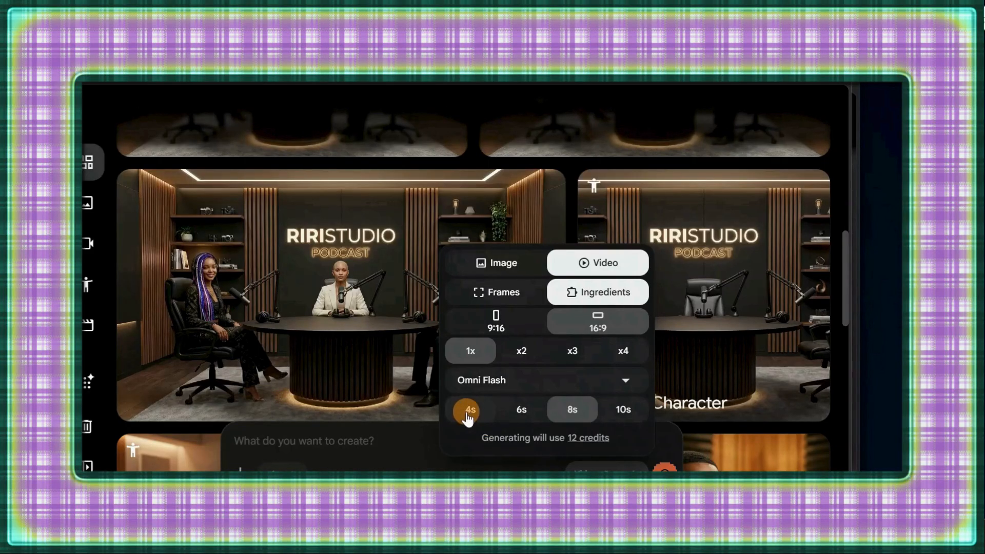
{"action": "left_click", "coordinate": [627, 415]}
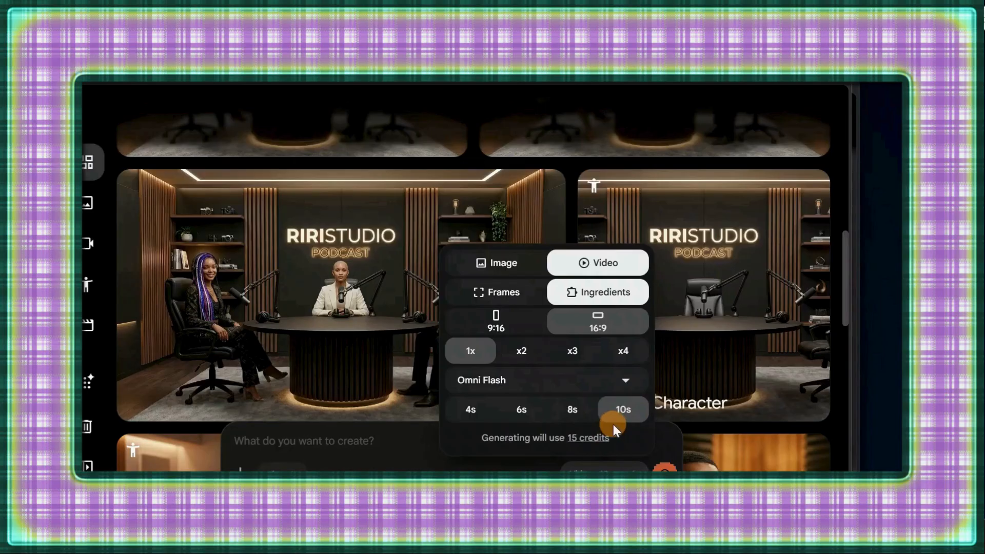
{"action": "left_click", "coordinate": [463, 464]}
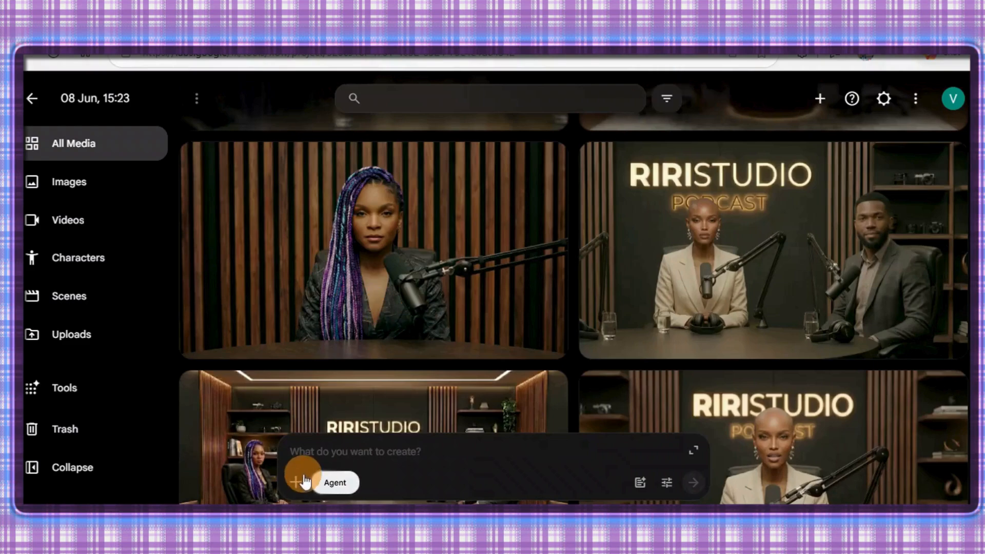
Step: Paste the copied full video prompt for the three-host RIRISTUDIO PODCAST scene into the creation prompt
{"action": "right_click", "coordinate": [305, 453]}
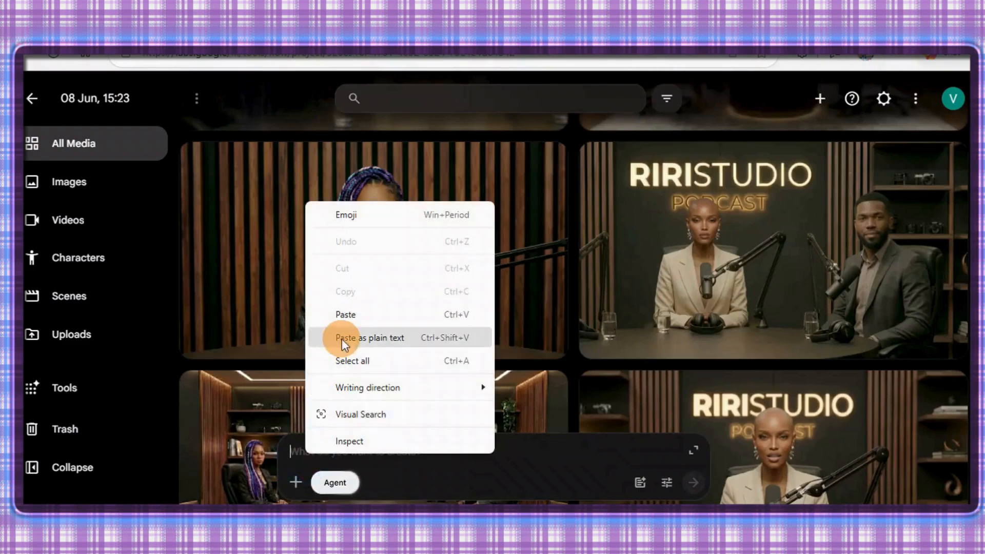
{"action": "left_click", "coordinate": [348, 318]}
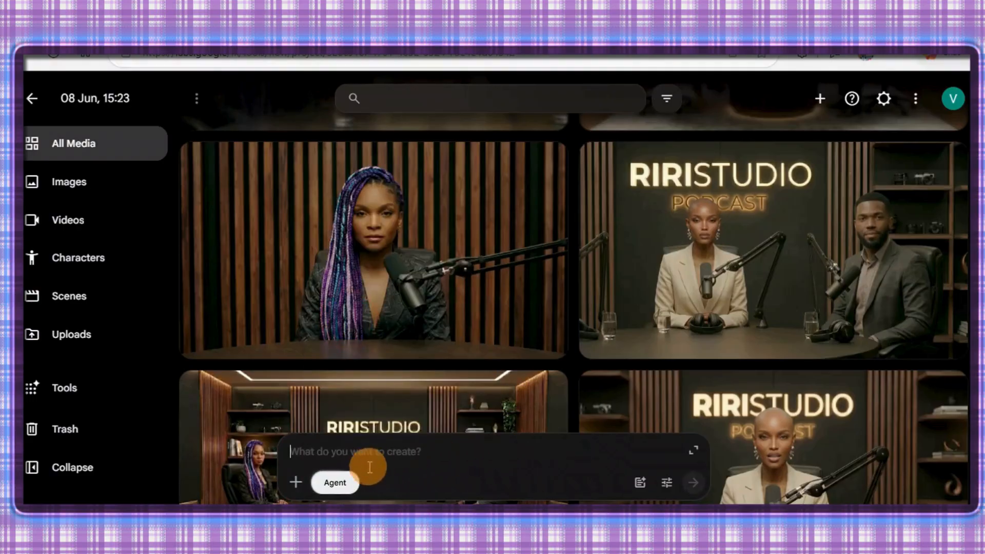
{"action": "key", "text": "ctrl+v"}
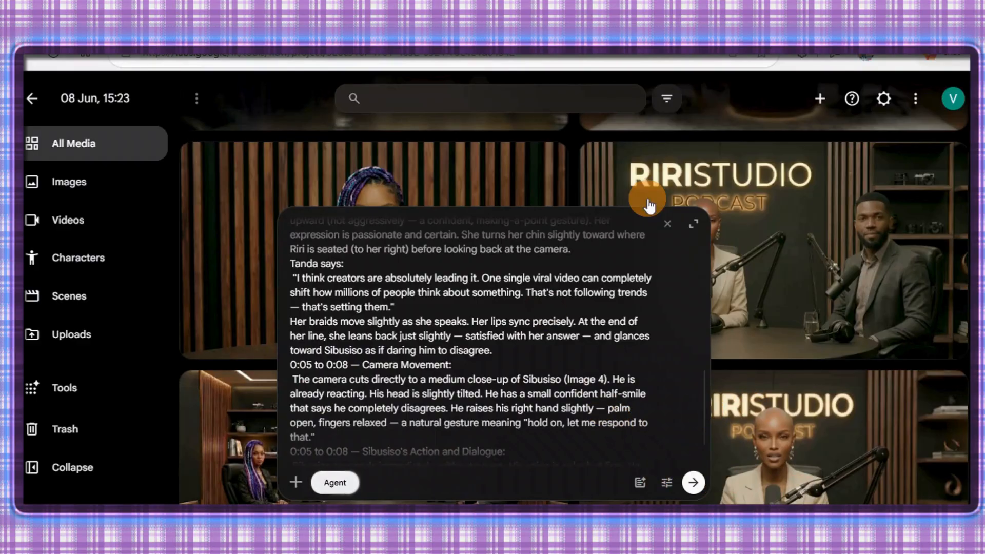
{"action": "mouse_move", "coordinate": [641, 210]}
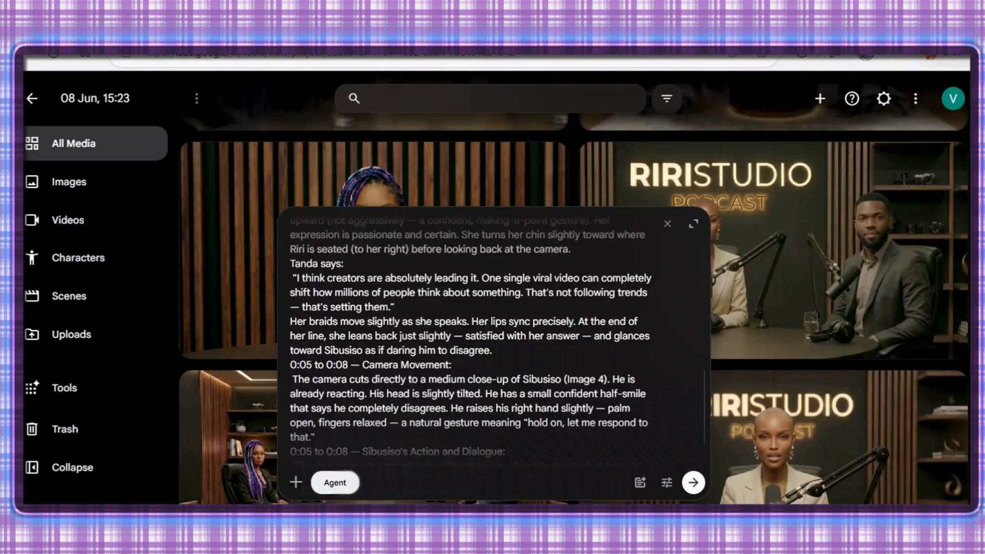
Step: Switch to the Google Docs script and check the image assignment table and the reference image order for this scene
{"action": "left_click", "coordinate": [615, 31]}
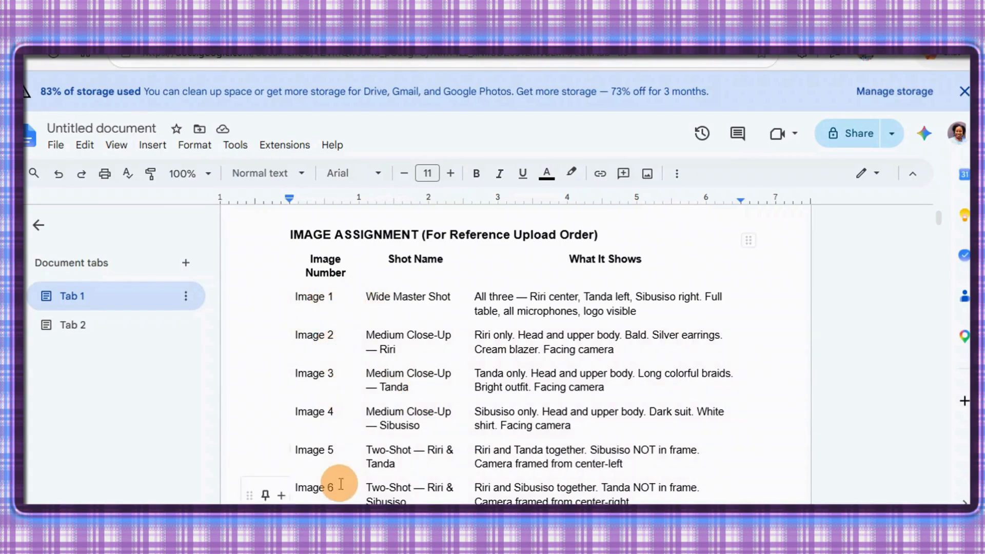
{"action": "scroll", "coordinate": [341, 484], "scroll_direction": "down", "scroll_amount": 3}
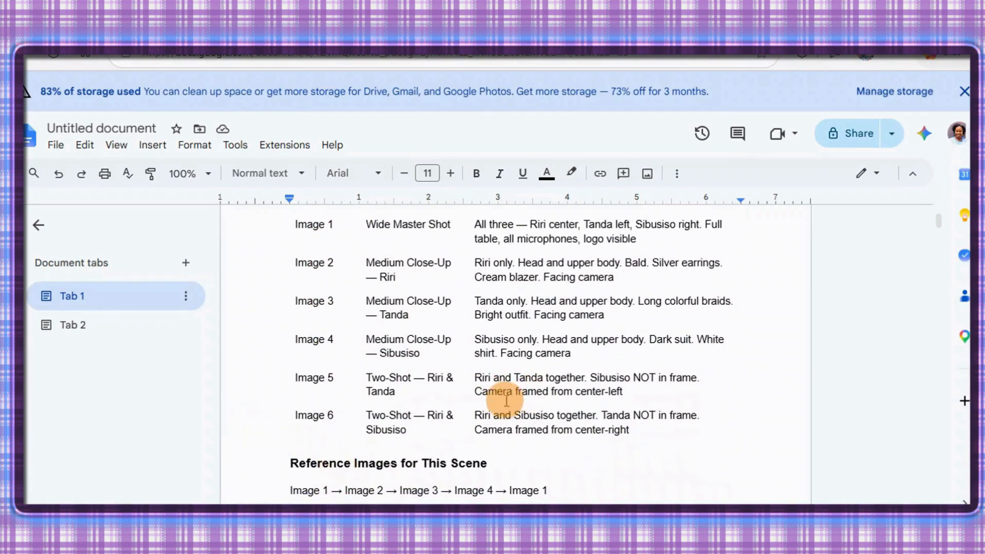
{"action": "scroll", "coordinate": [492, 398], "scroll_direction": "down", "scroll_amount": 5}
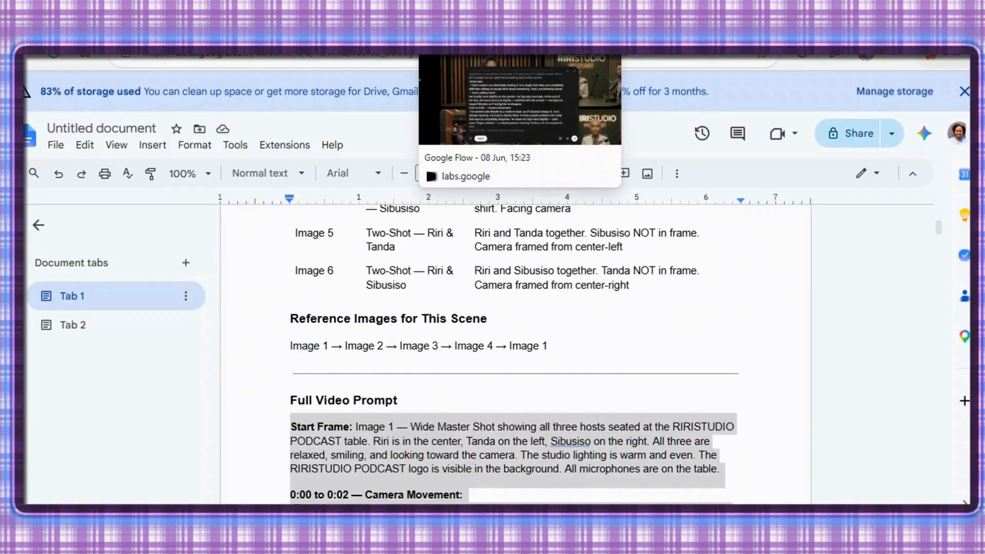
Step: Return to Google Flow, attach the scene's reference images in the order Image 1, 2, 3, 4, 1, and generate the podcast video
{"action": "left_click", "coordinate": [462, 45]}
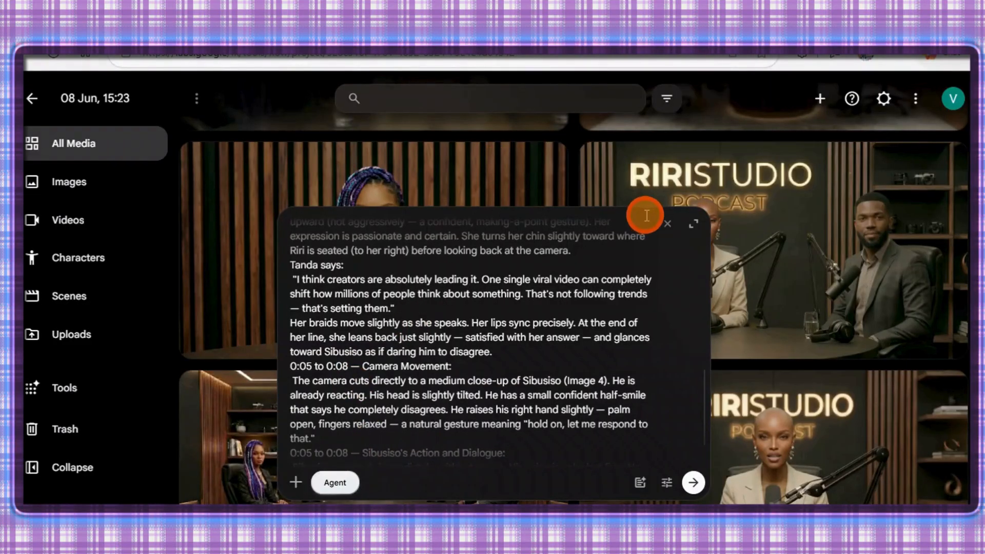
{"action": "scroll", "coordinate": [752, 268], "scroll_direction": "down", "scroll_amount": 1}
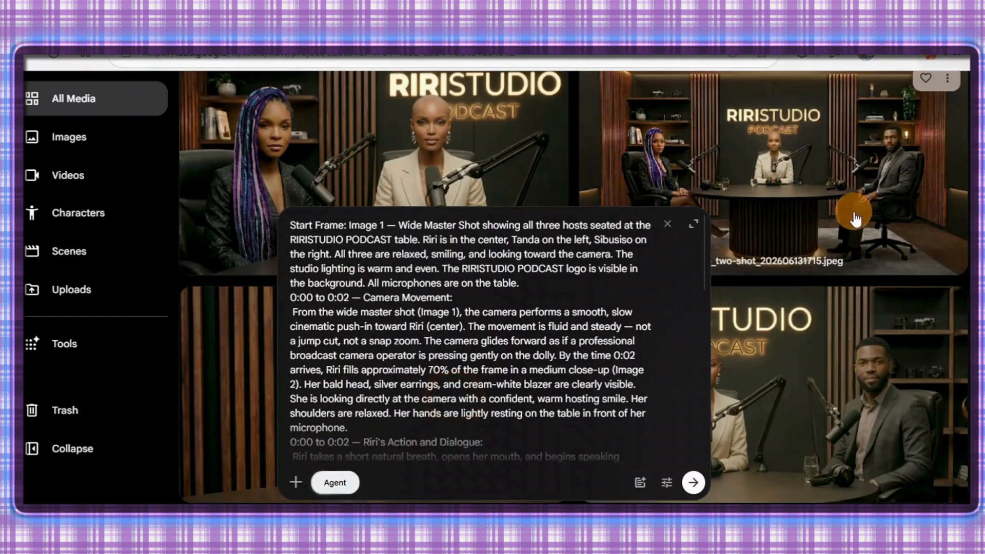
{"action": "scroll", "coordinate": [855, 222], "scroll_direction": "up", "scroll_amount": 1}
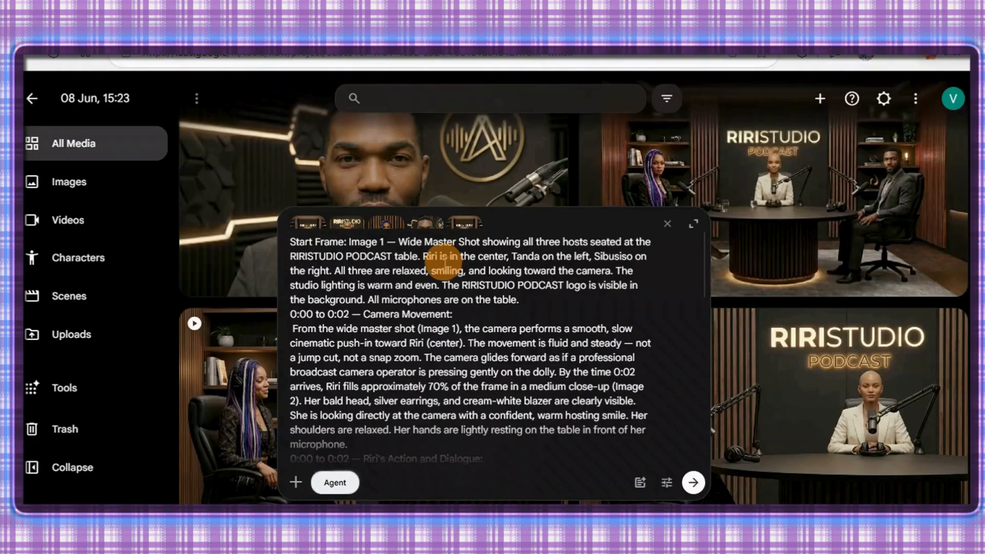
{"action": "left_click", "coordinate": [695, 484]}
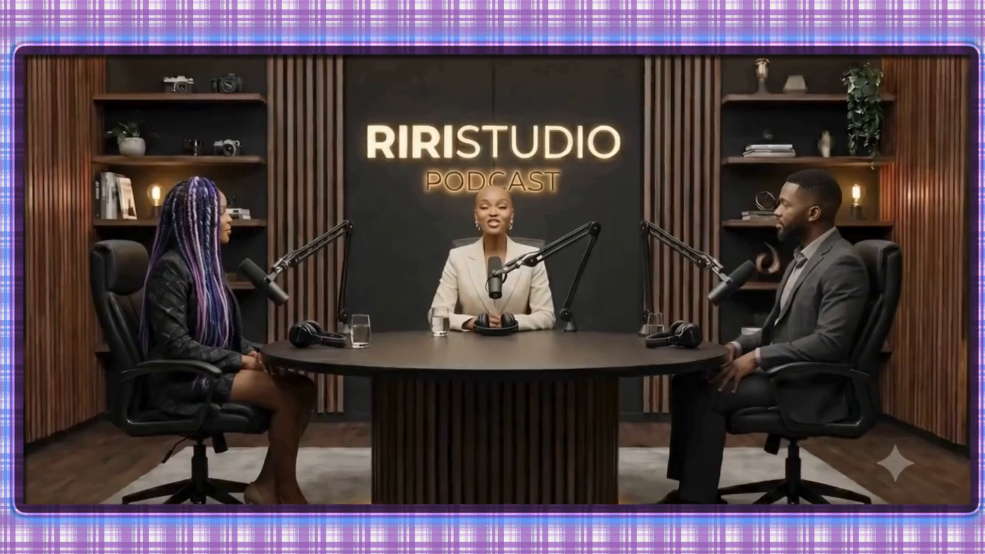